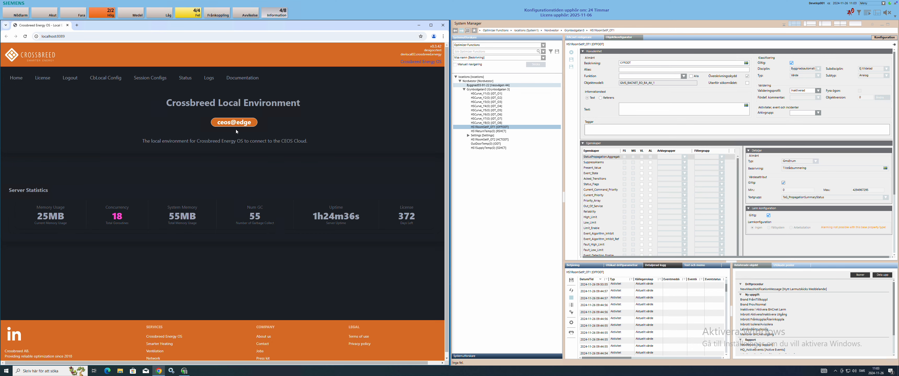
# Step: Set the Service Config settings pack to test and expand the root template folder
pyautogui.click(150, 78)
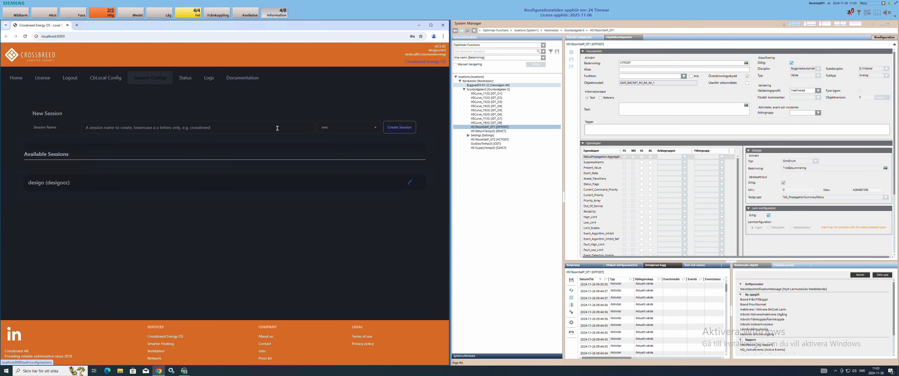
pyautogui.click(105, 78)
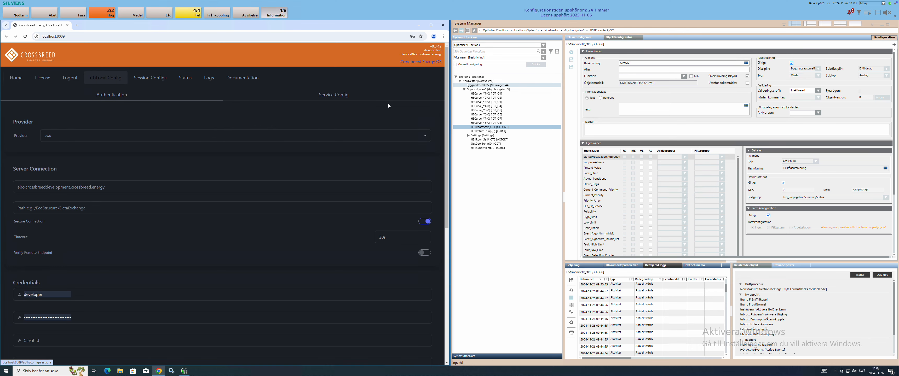
pyautogui.click(332, 94)
pyautogui.click(402, 119)
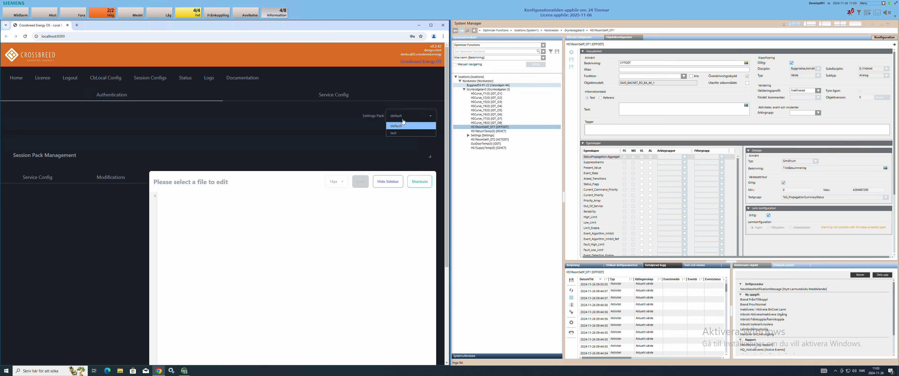
pyautogui.click(394, 133)
pyautogui.click(43, 177)
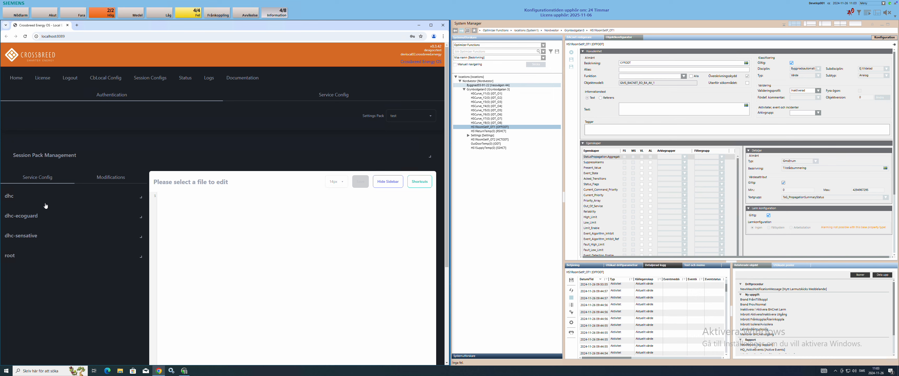
pyautogui.click(10, 255)
pyautogui.click(28, 267)
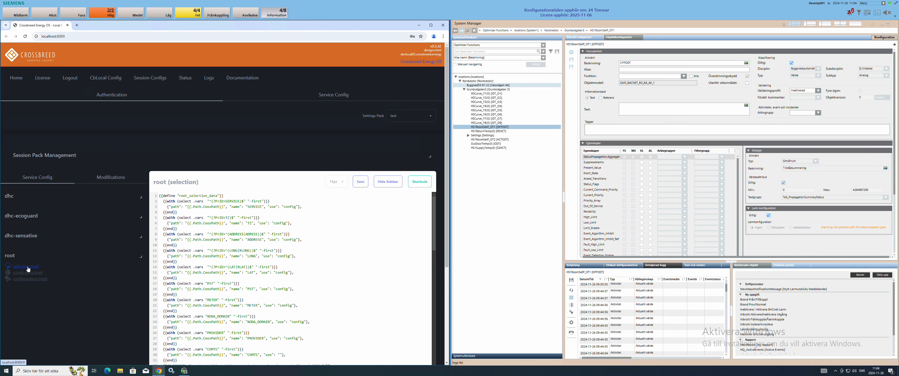
pyautogui.click(295, 213)
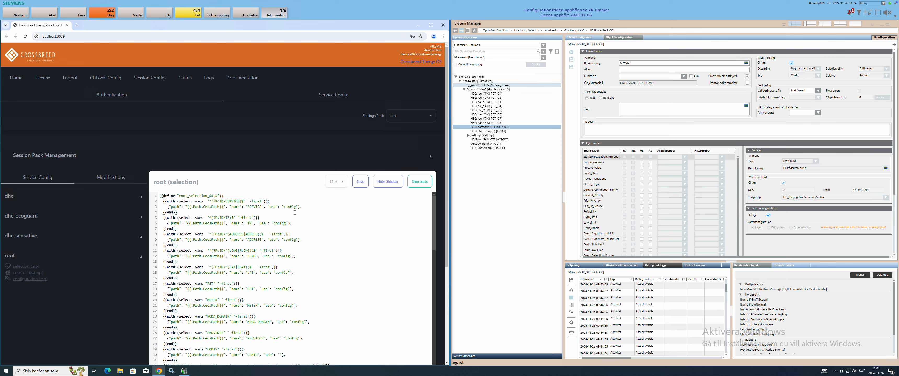
# Step: Scroll to line 36 and select IDT in the outbound sensor regex
pyautogui.scroll(-6, 270, 246)
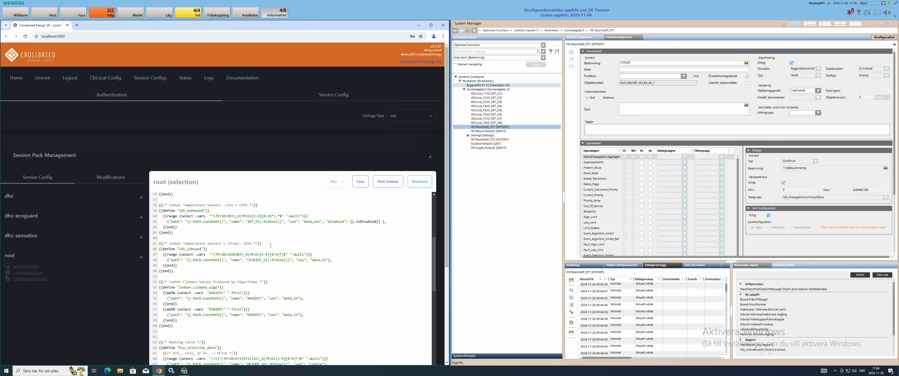
pyautogui.doubleClick(233, 217)
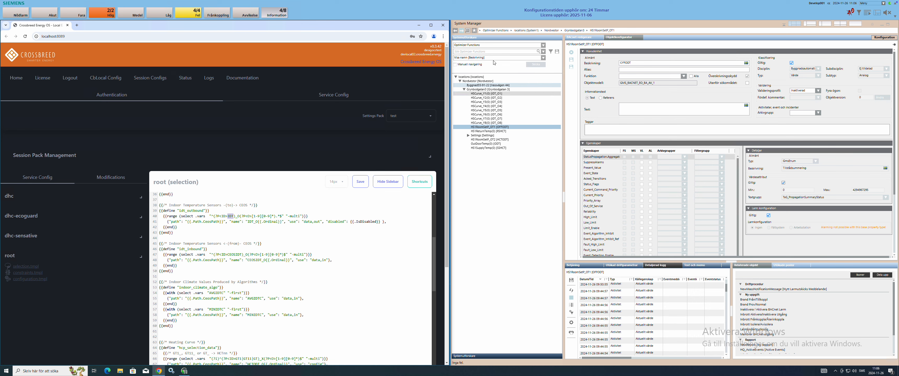
pyautogui.click(494, 48)
pyautogui.click(494, 48)
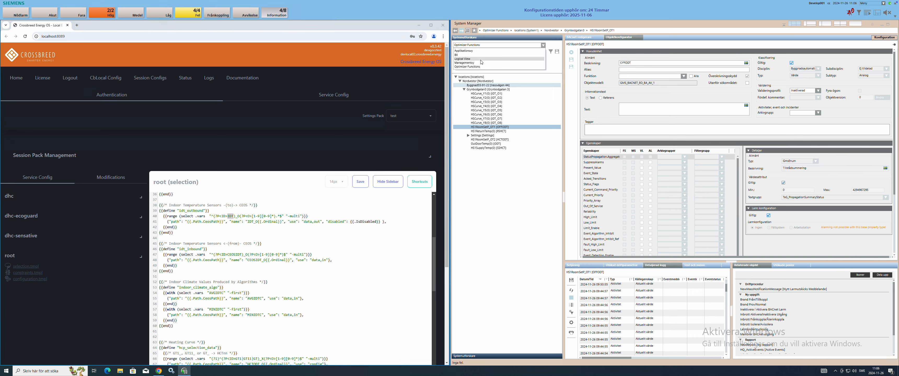
pyautogui.click(488, 58)
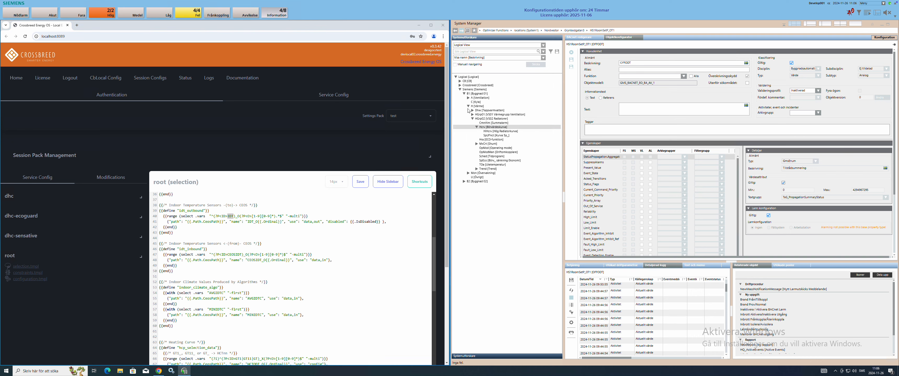
pyautogui.click(460, 85)
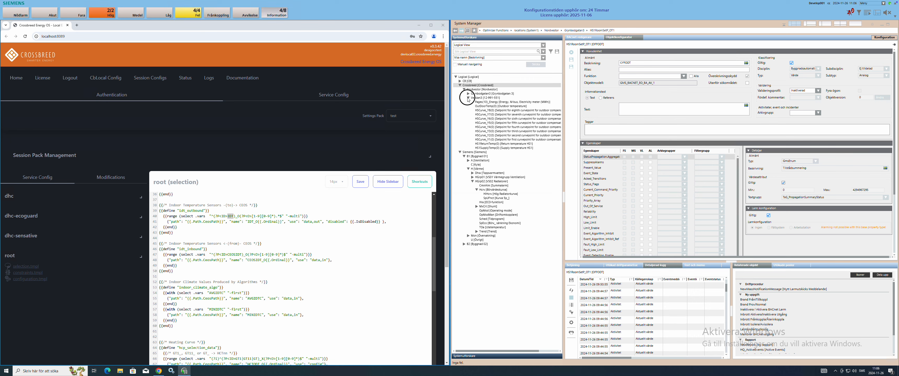
pyautogui.click(469, 98)
pyautogui.click(468, 93)
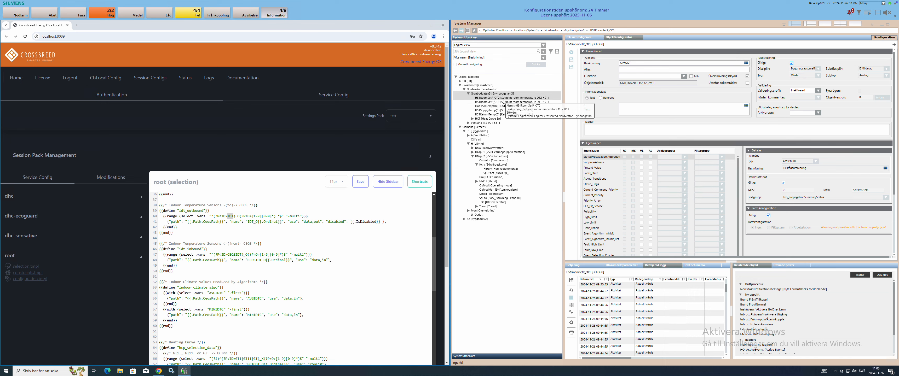
pyautogui.click(501, 48)
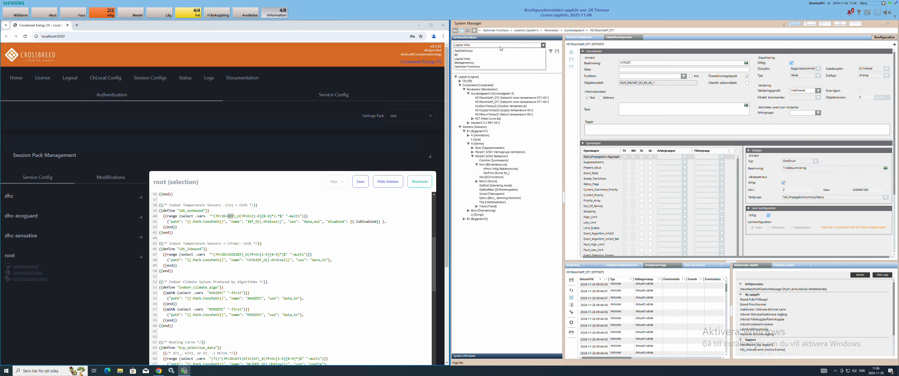
pyautogui.click(490, 67)
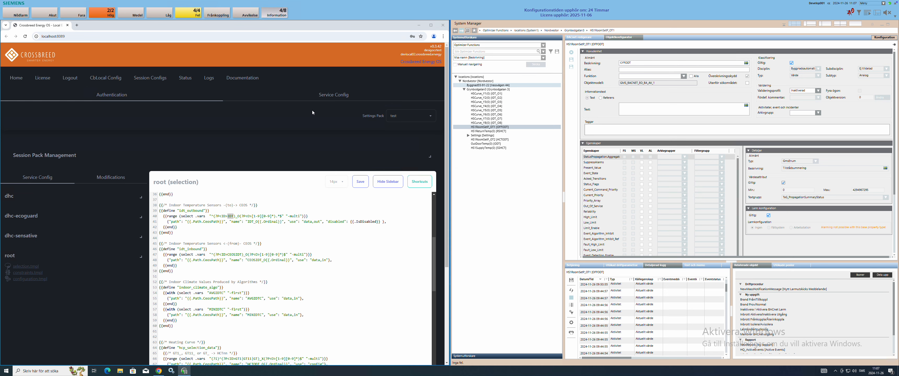
# Step: Open the desigo (desigocc) session for editing, down to its Filter section
pyautogui.click(150, 78)
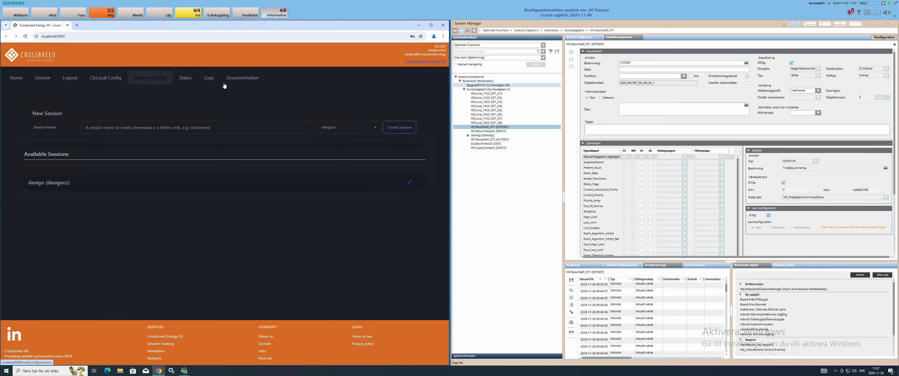
pyautogui.click(410, 184)
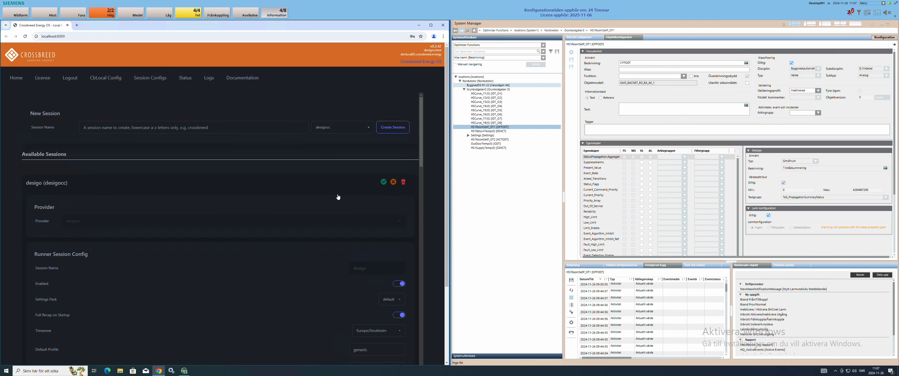
pyautogui.scroll(-2, 336, 193)
pyautogui.scroll(-5, 323, 195)
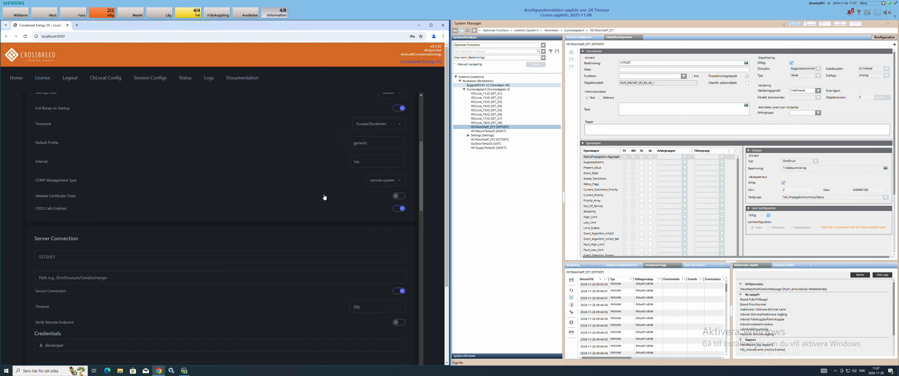
pyautogui.scroll(-2, 324, 197)
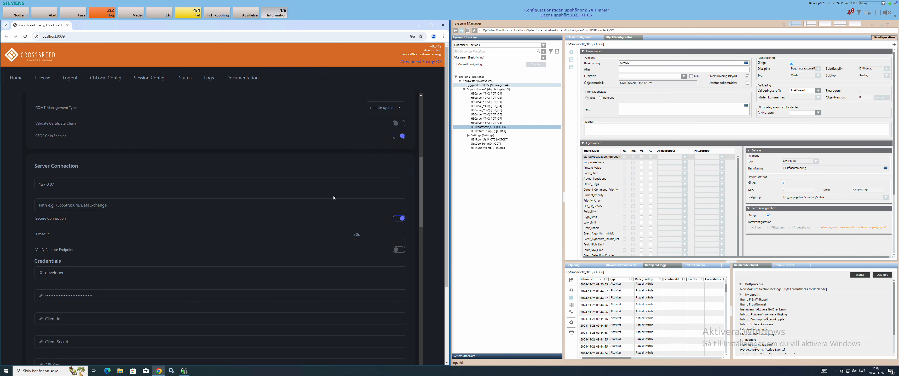
pyautogui.scroll(-5, 333, 196)
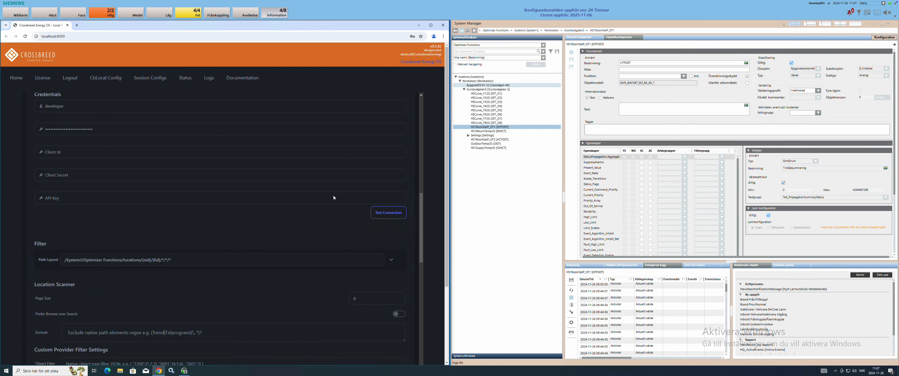
pyautogui.scroll(-1, 334, 198)
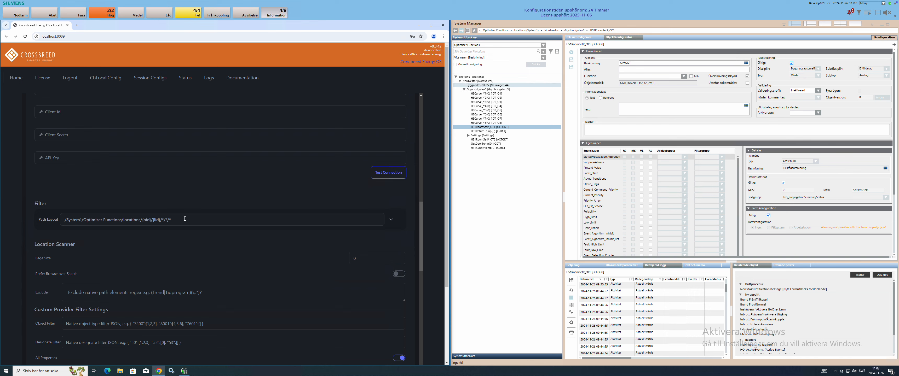
pyautogui.click(176, 220)
pyautogui.moveTo(172, 220); pyautogui.dragTo(168, 220)
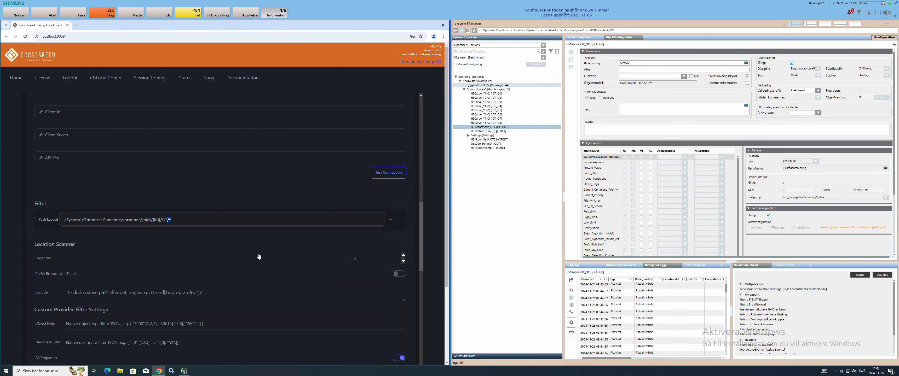
pyautogui.scroll(-2, 261, 257)
pyautogui.scroll(-3, 259, 256)
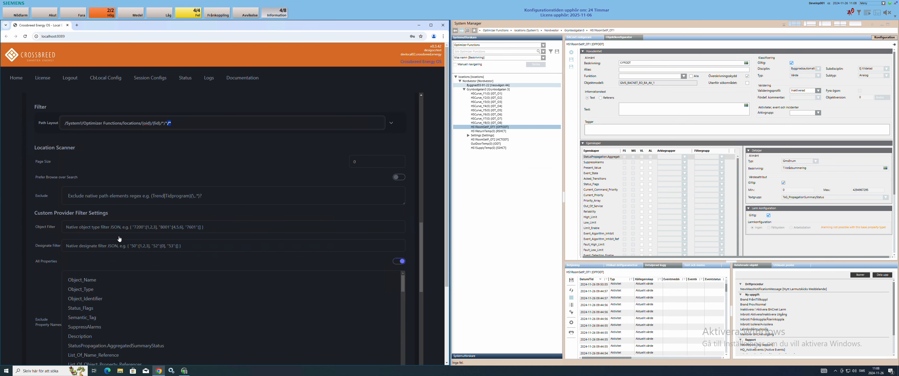
pyautogui.click(221, 229)
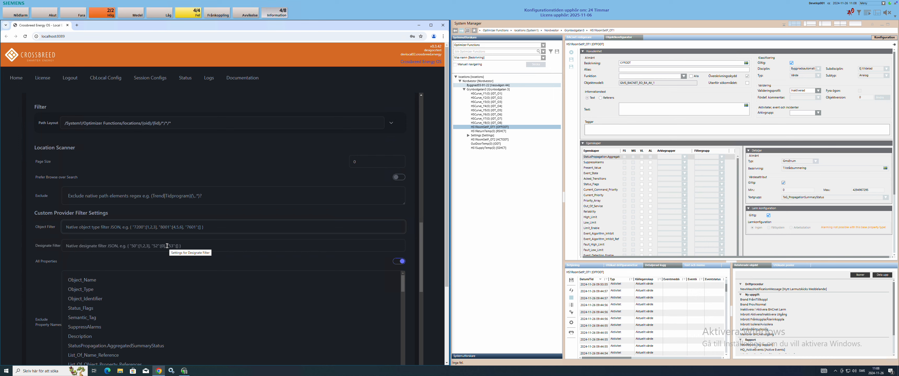
pyautogui.click(166, 124)
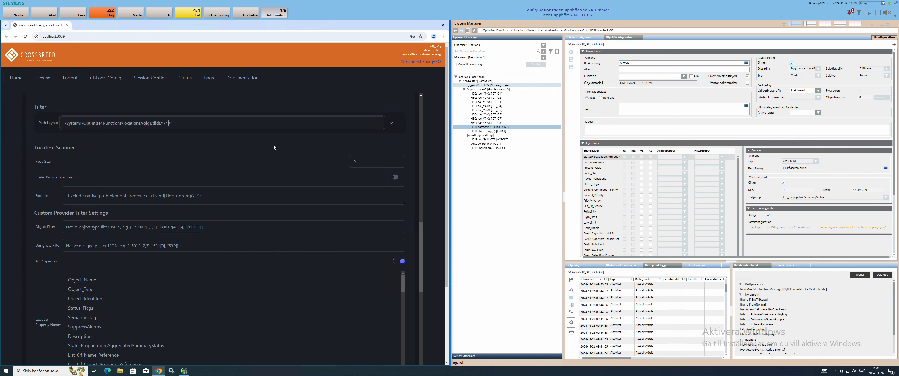
pyautogui.write('Radiator')
pyautogui.press('Right')
pyautogui.press('Right')
pyautogui.press('Right')
pyautogui.press('Right')
pyautogui.write('/*')
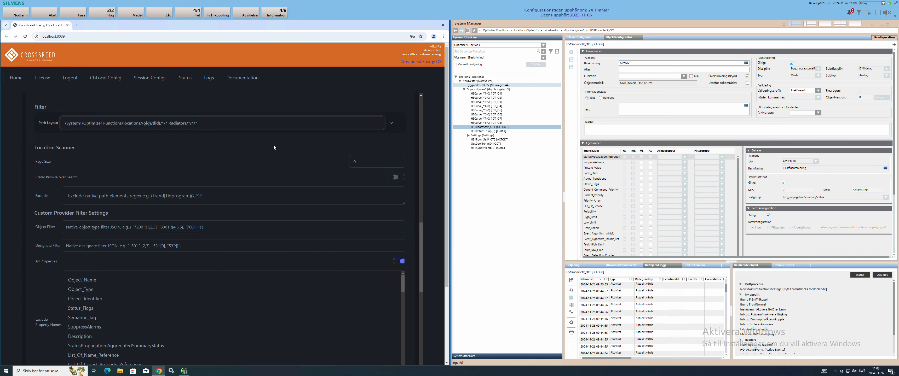
pyautogui.hotkey('ctrl', 'z')
pyautogui.hotkey('ctrl', 'z')
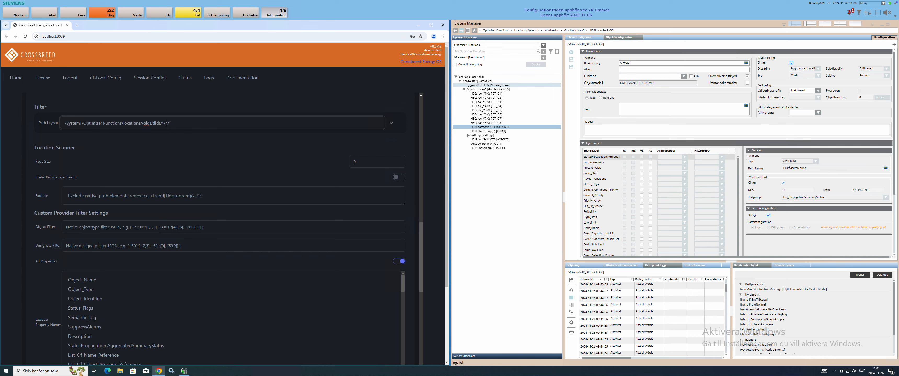
pyautogui.click(508, 46)
pyautogui.click(478, 60)
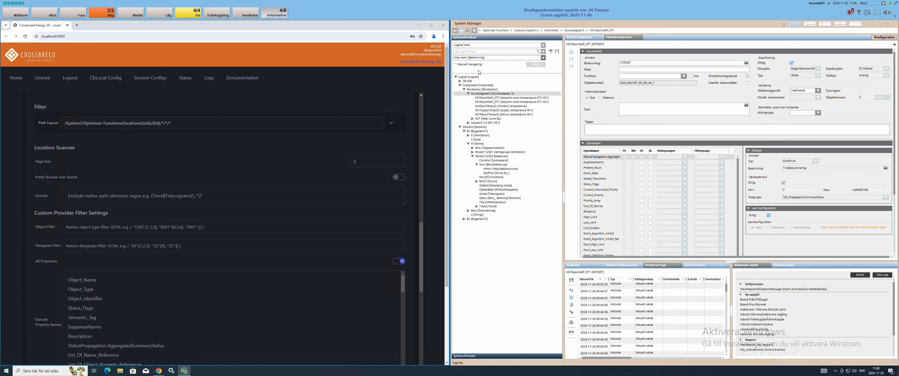
pyautogui.click(464, 90)
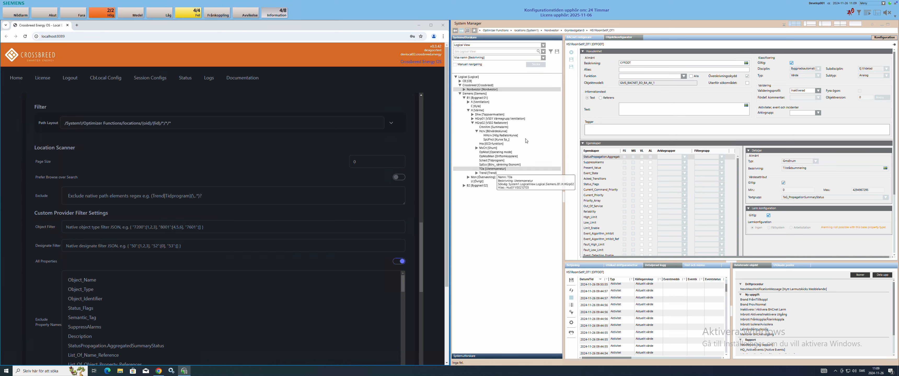
pyautogui.click(496, 46)
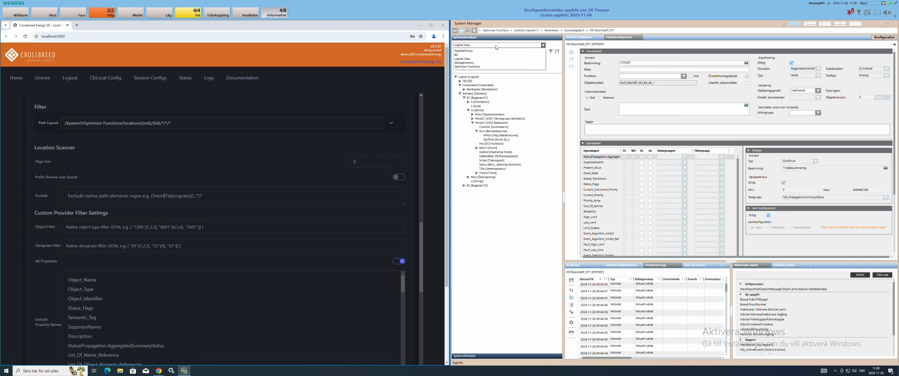
pyautogui.click(492, 66)
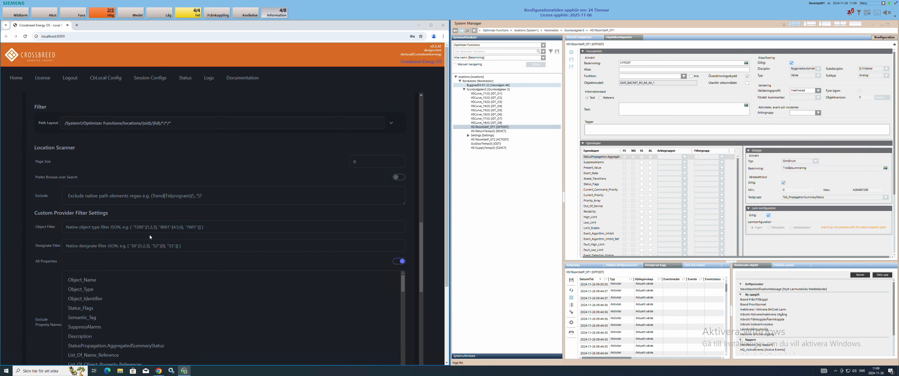
# Step: Append /* to the Path Layout after {lid} for another wildcard level
pyautogui.click(162, 124)
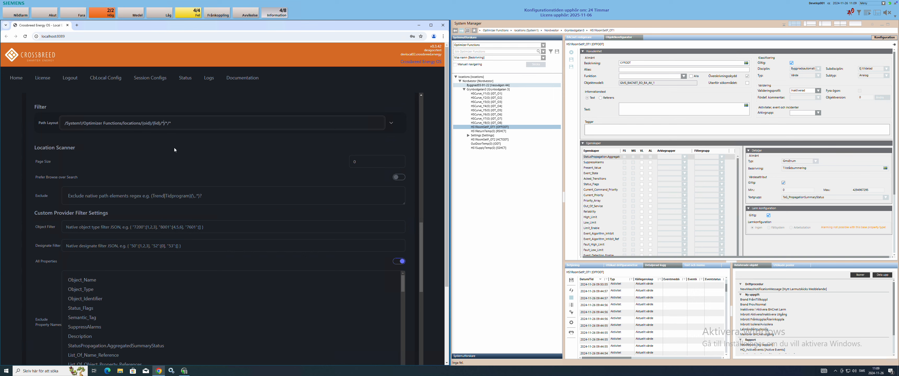
pyautogui.write('/*')
pyautogui.scroll(-2, 241, 149)
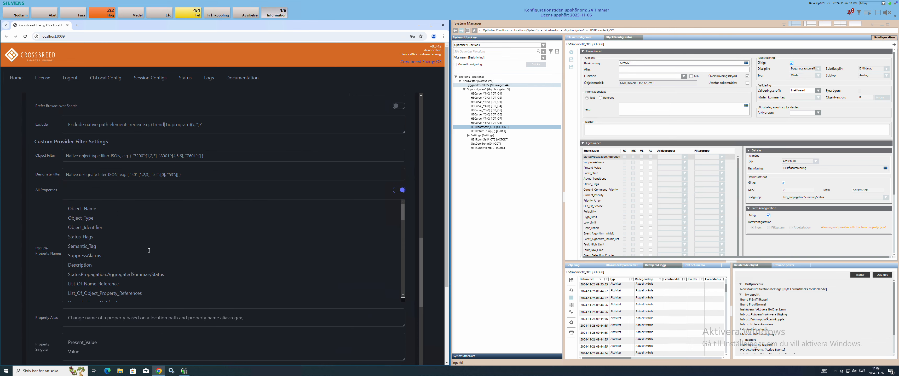
pyautogui.scroll(-10, 150, 250)
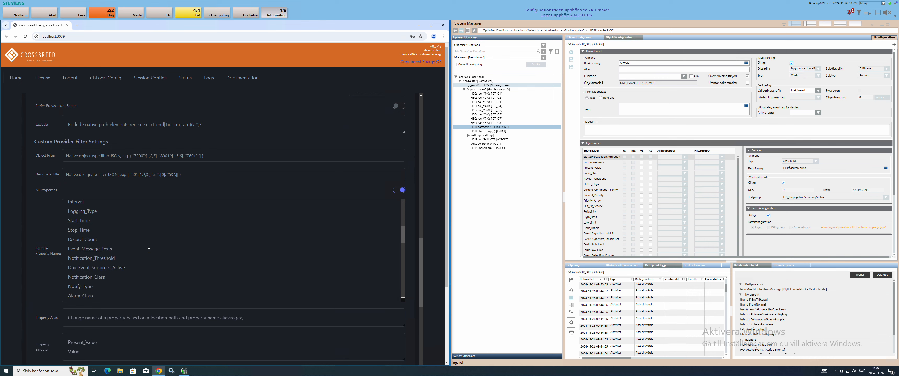
pyautogui.scroll(-10, 149, 251)
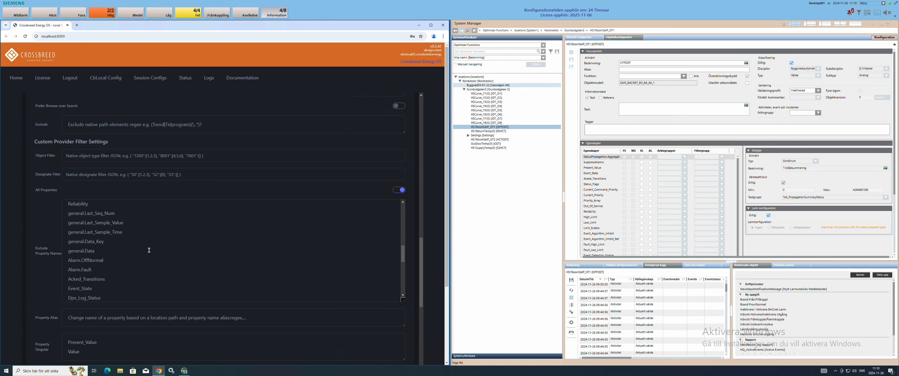
pyautogui.scroll(-8, 149, 251)
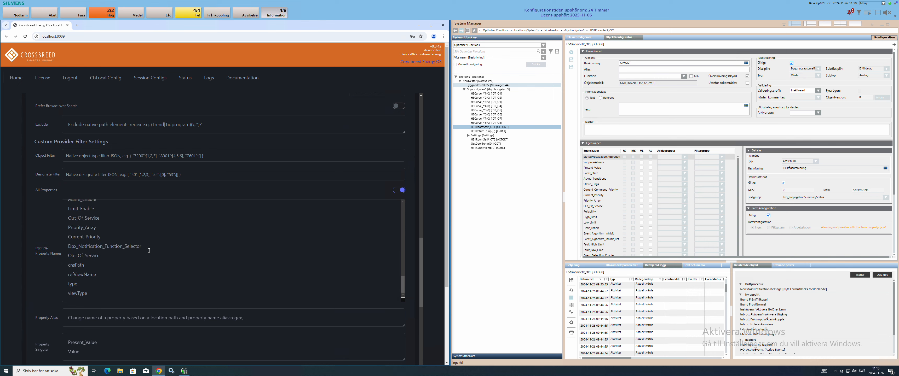
pyautogui.scroll(-2, 40, 271)
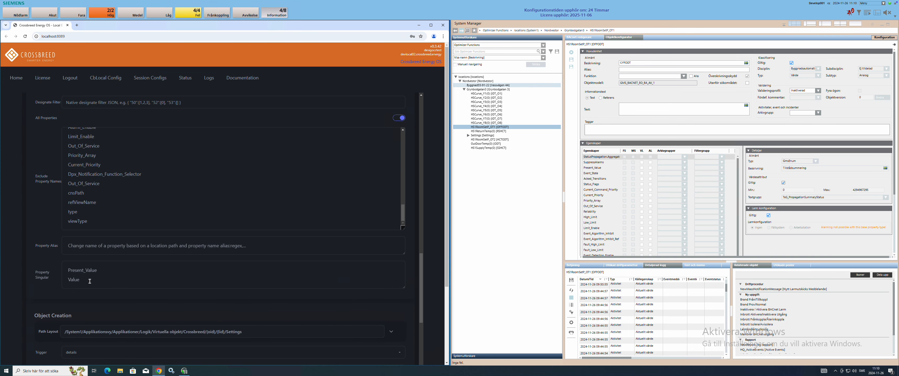
pyautogui.moveTo(88, 281); pyautogui.dragTo(55, 268)
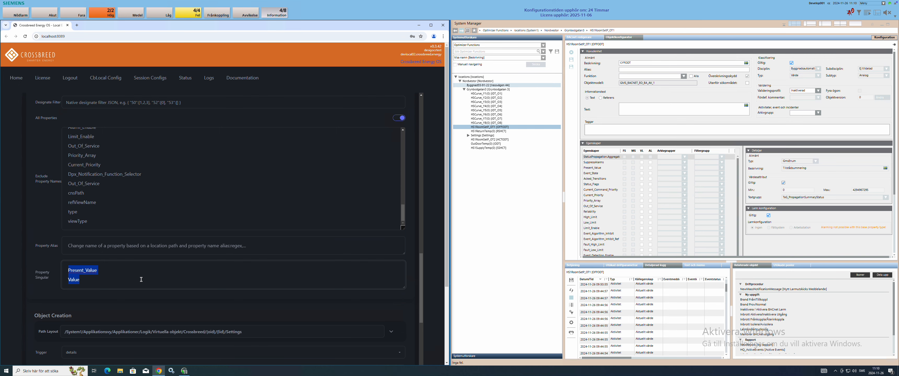
pyautogui.click(120, 280)
pyautogui.scroll(-2, 119, 280)
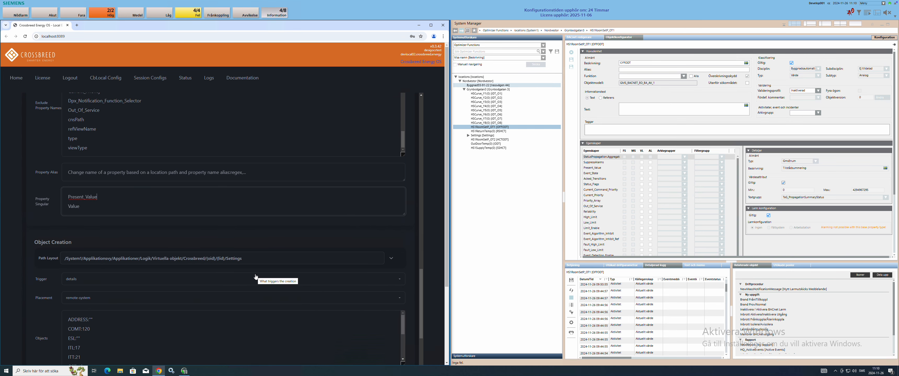
pyautogui.scroll(-2, 256, 277)
pyautogui.scroll(-1, 256, 277)
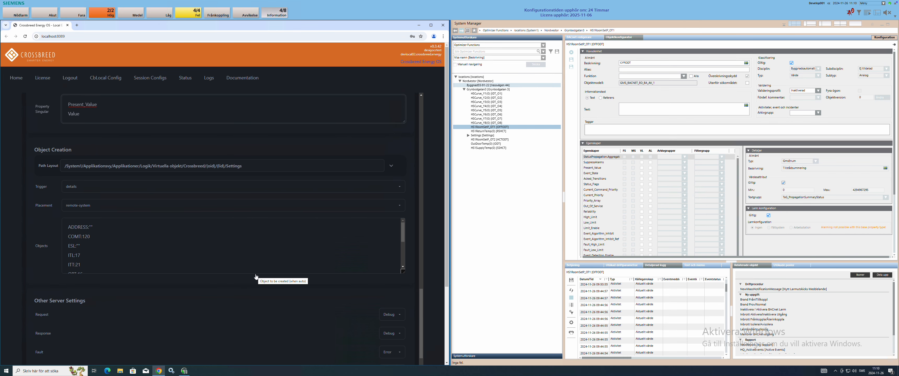
# Step: Expand Settings in the Optimizer Functions view, then show the tree in Applikationsvy
pyautogui.click(501, 46)
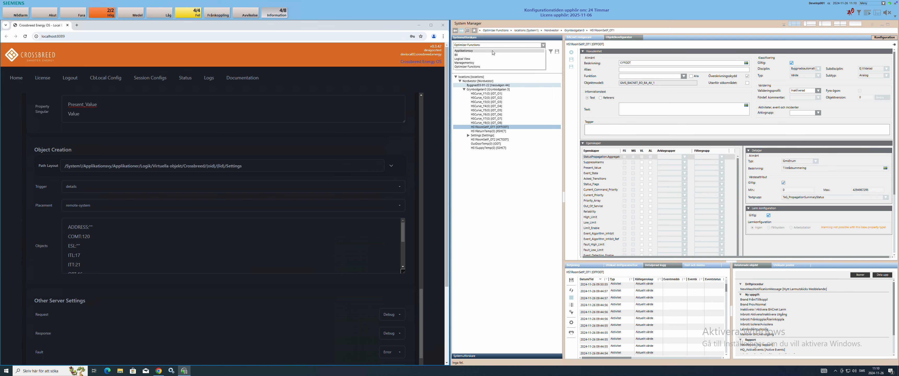
pyautogui.click(493, 51)
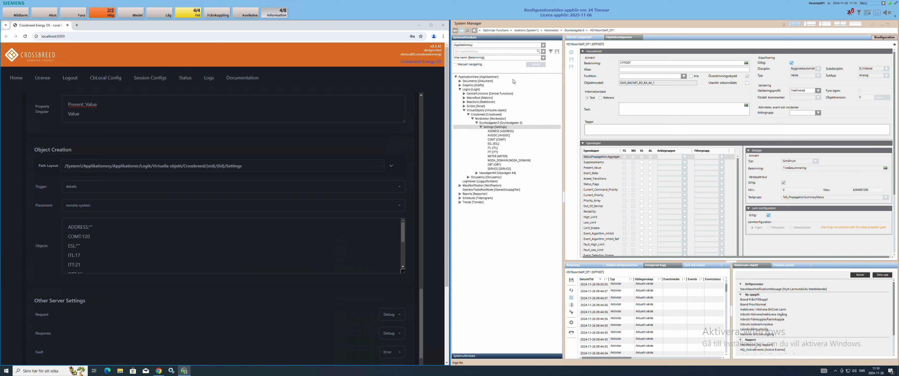
pyautogui.click(496, 44)
pyautogui.click(481, 66)
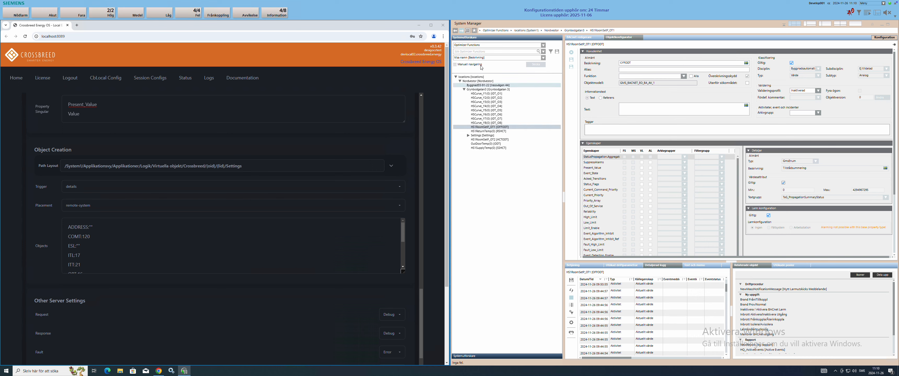
pyautogui.click(468, 135)
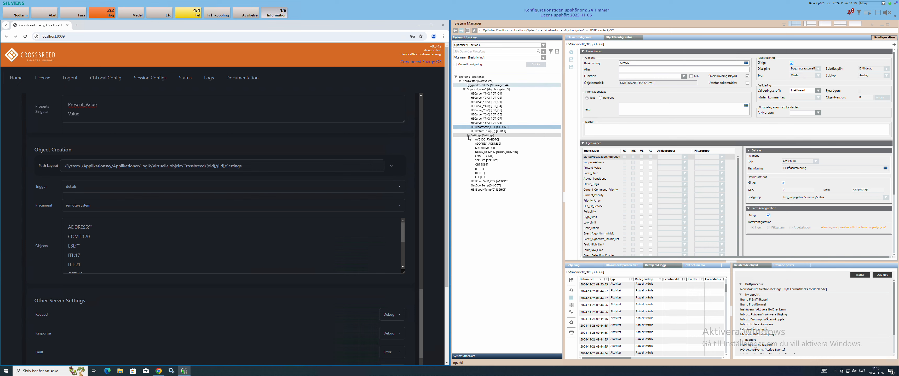
pyautogui.click(499, 48)
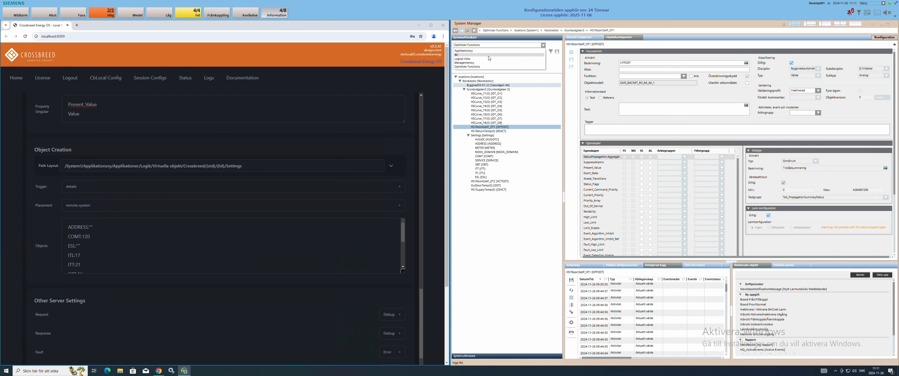
pyautogui.click(488, 51)
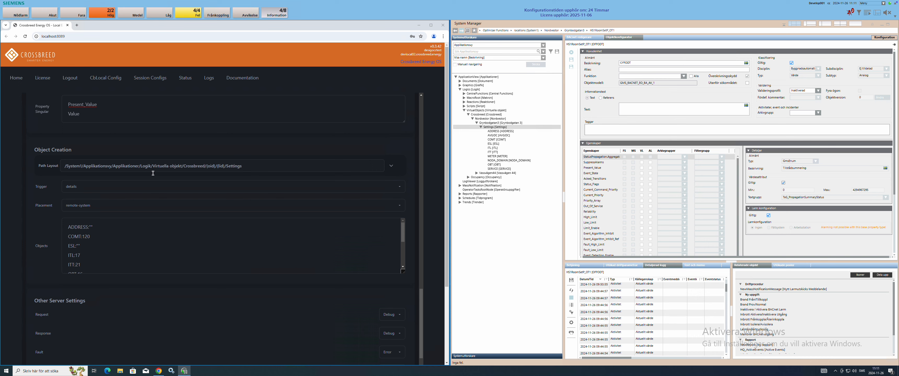
pyautogui.click(127, 187)
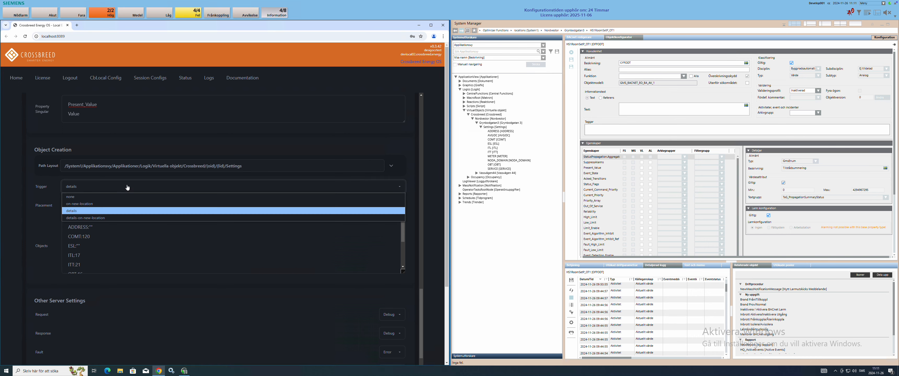
pyautogui.click(127, 187)
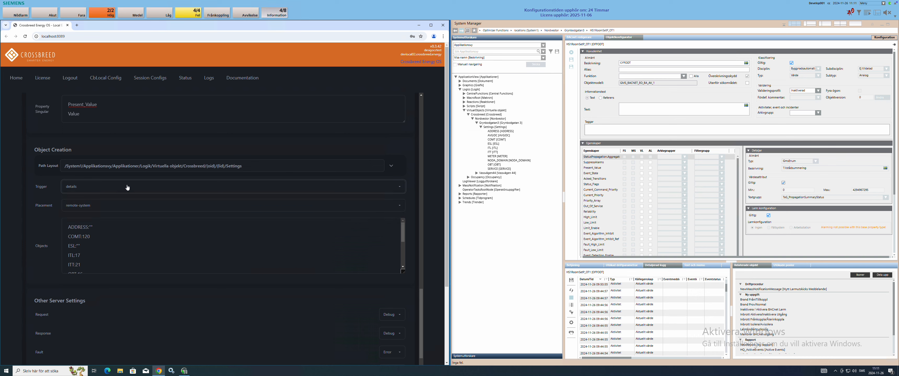
pyautogui.click(100, 230)
pyautogui.scroll(-3, 99, 230)
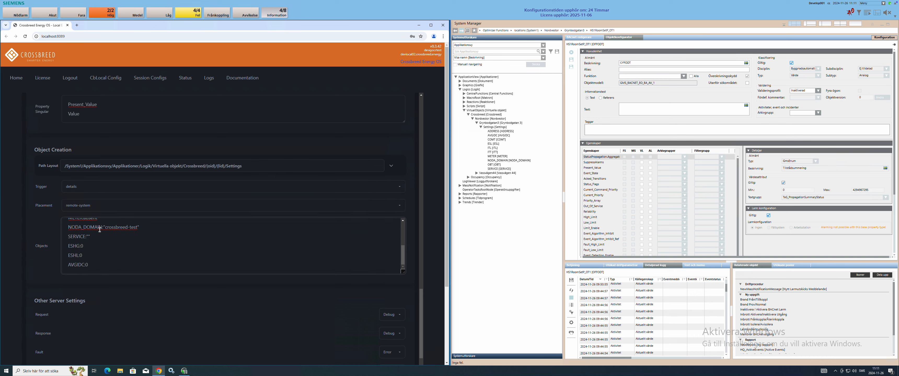
pyautogui.scroll(3, 100, 230)
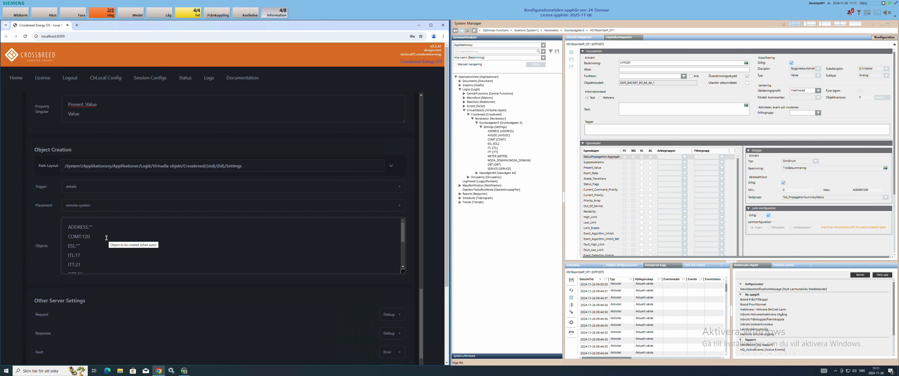
pyautogui.moveTo(107, 238); pyautogui.dragTo(70, 237)
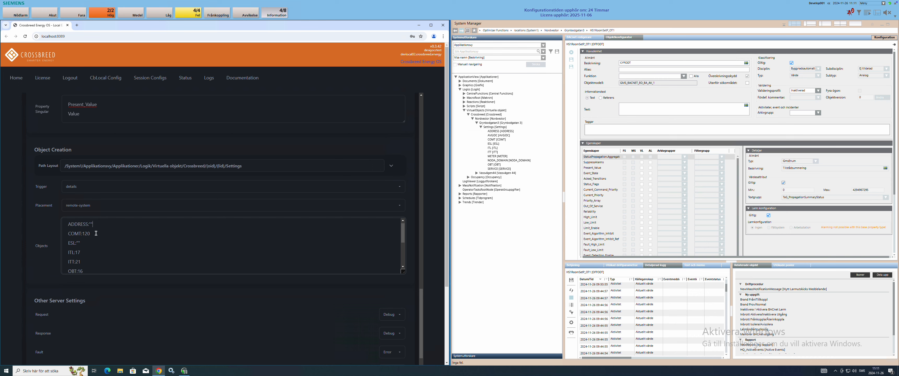
pyautogui.click(115, 234)
pyautogui.scroll(-1, 94, 242)
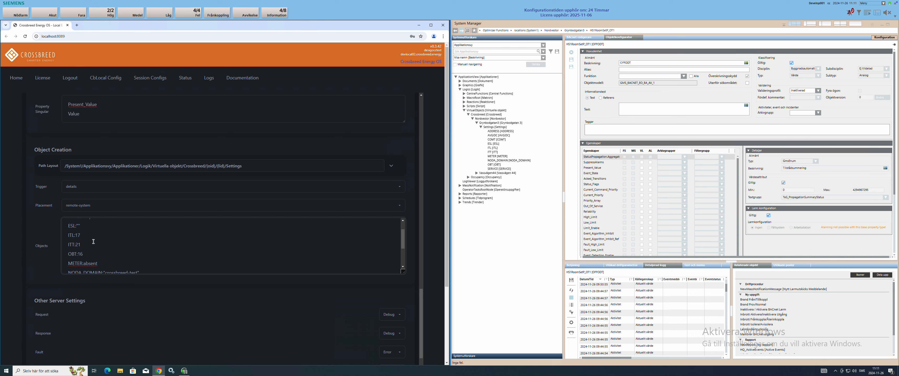
pyautogui.moveTo(83, 242); pyautogui.dragTo(69, 237)
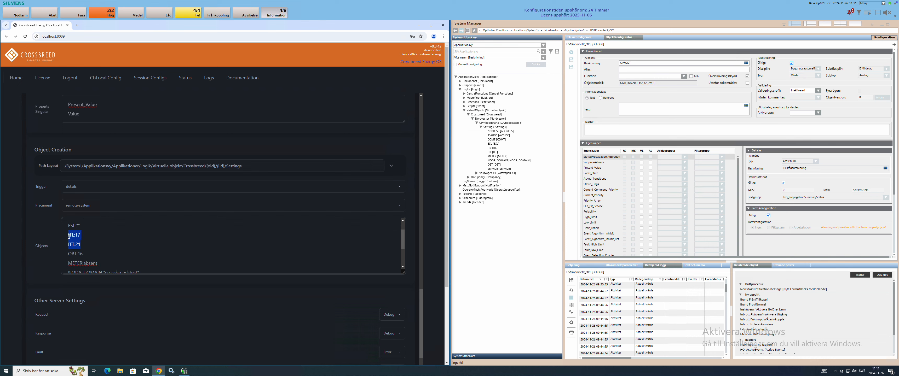
pyautogui.click(90, 238)
pyautogui.scroll(-1, 94, 243)
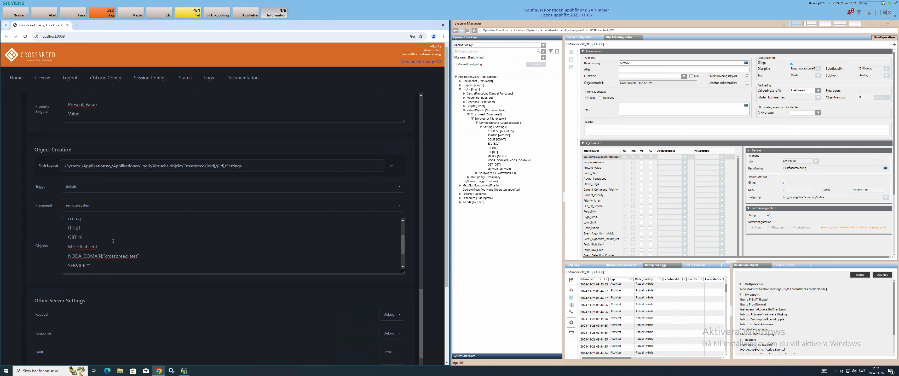
pyautogui.scroll(-1, 118, 245)
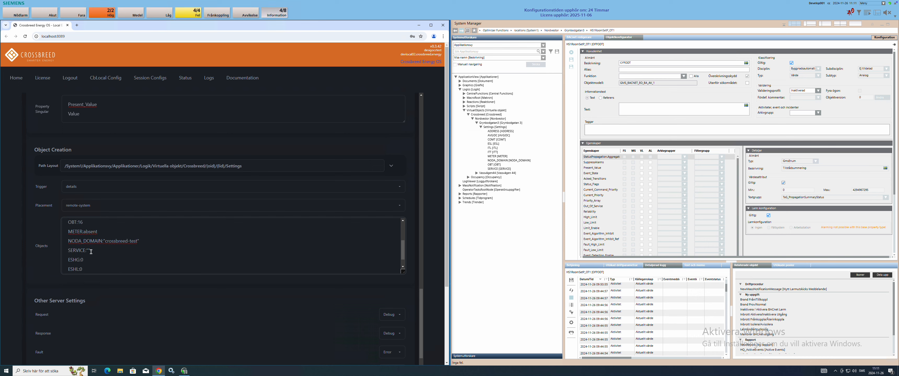
pyautogui.scroll(-1, 89, 259)
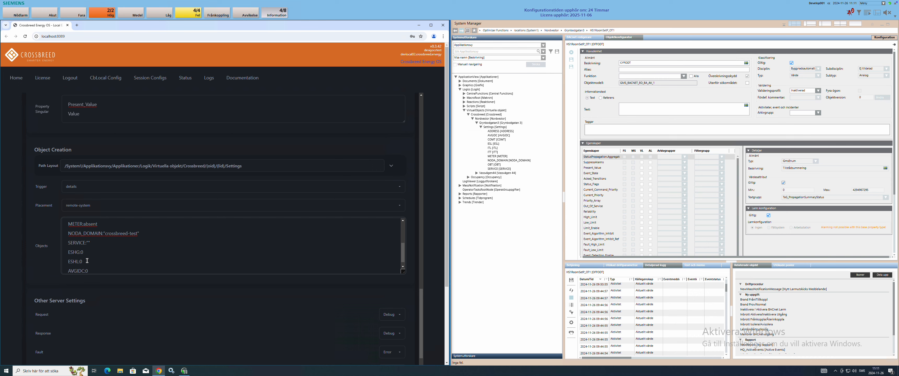
pyautogui.moveTo(84, 262); pyautogui.dragTo(67, 252)
pyautogui.scroll(-1, 152, 253)
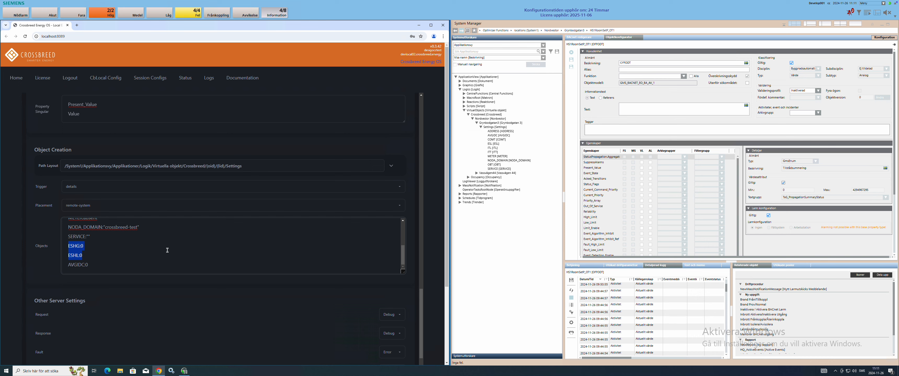
pyautogui.moveTo(91, 265); pyautogui.dragTo(62, 265)
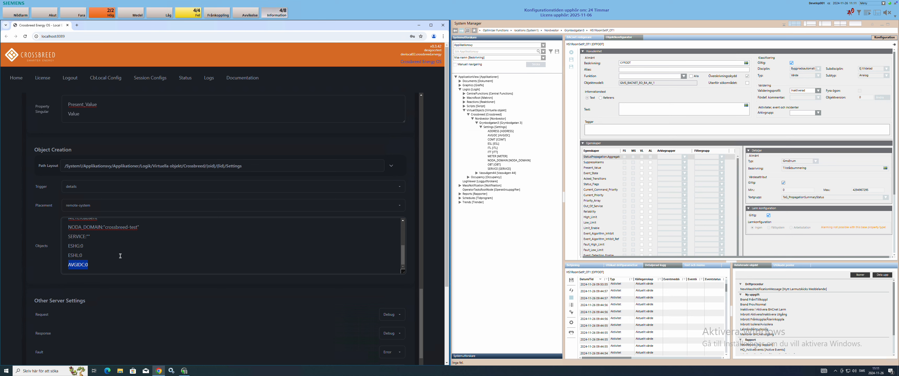
pyautogui.click(156, 251)
pyautogui.scroll(3, 157, 252)
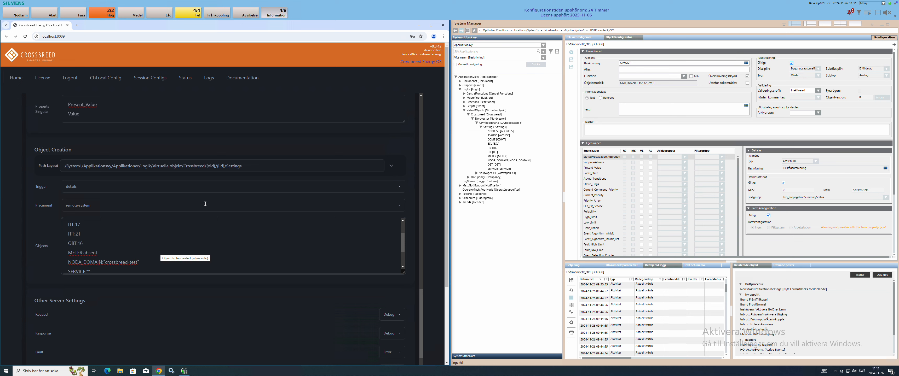
pyautogui.doubleClick(232, 166)
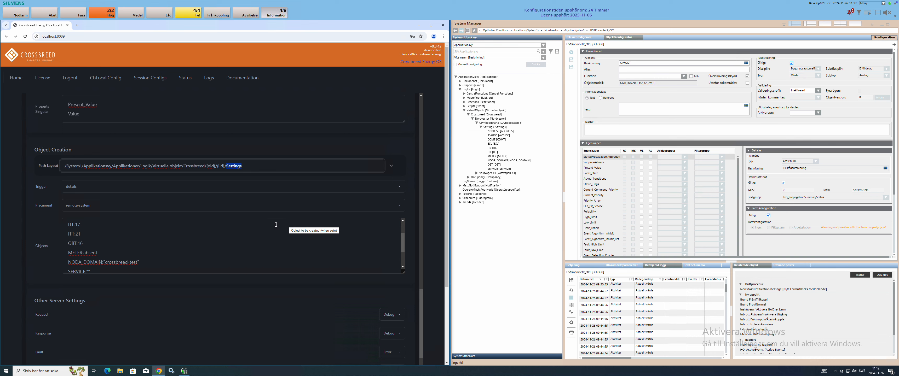
pyautogui.click(304, 187)
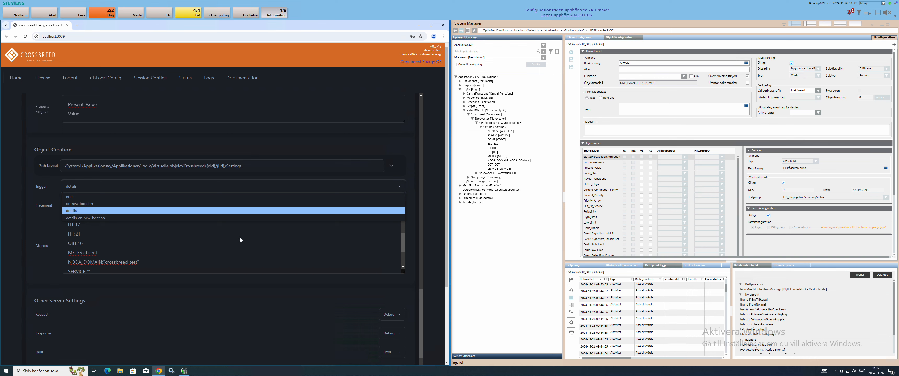
pyautogui.click(142, 253)
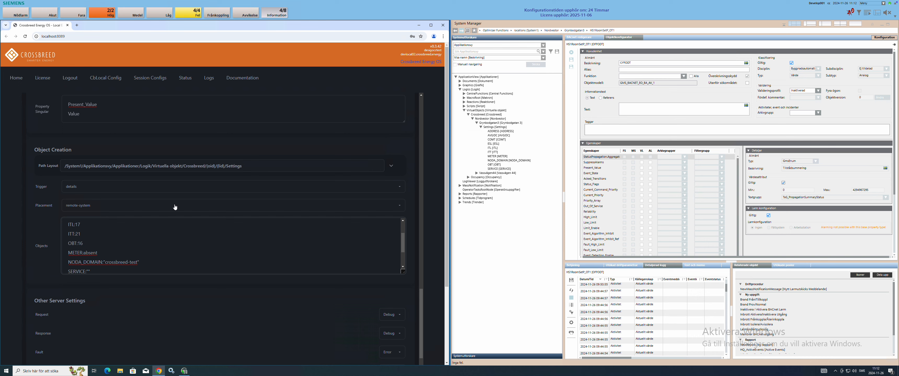
pyautogui.click(201, 186)
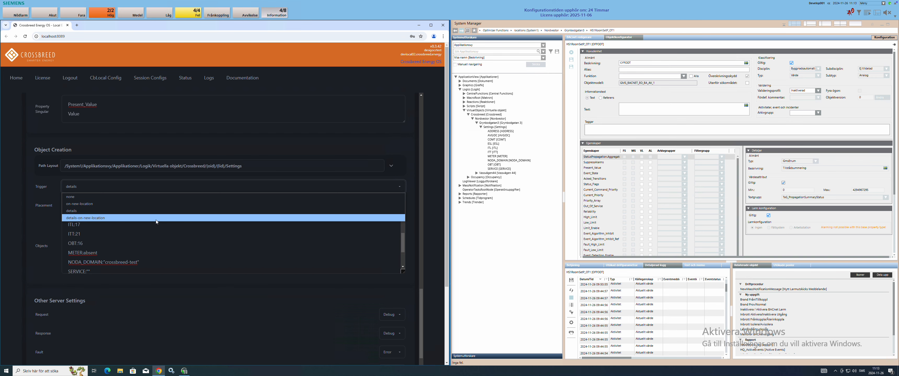
pyautogui.click(21, 210)
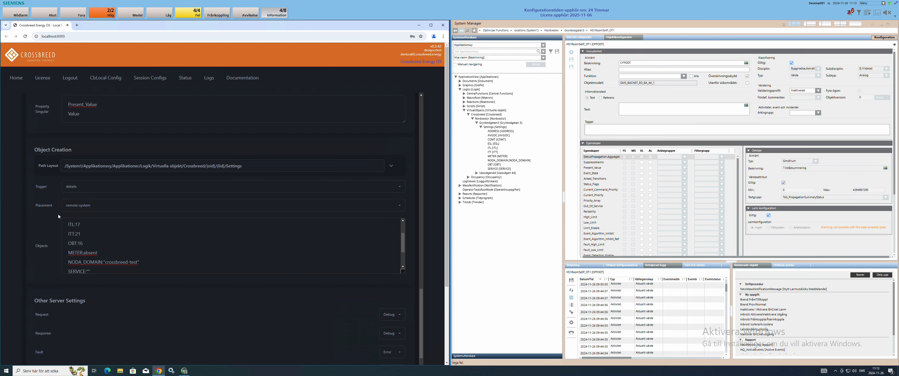
pyautogui.scroll(-3, 58, 214)
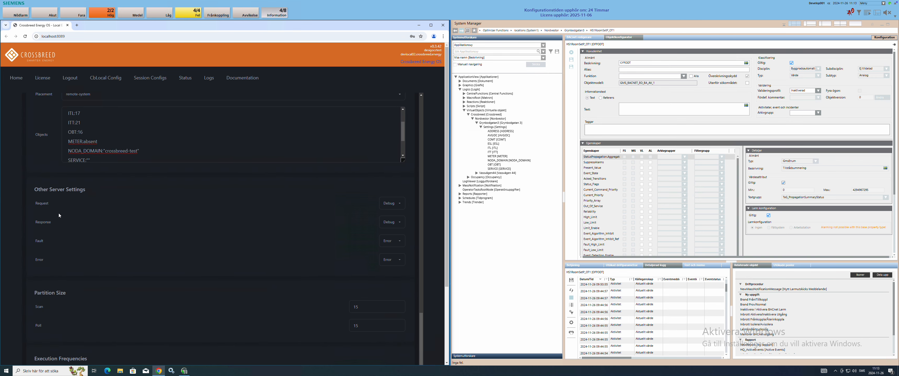
pyautogui.scroll(10, 207, 227)
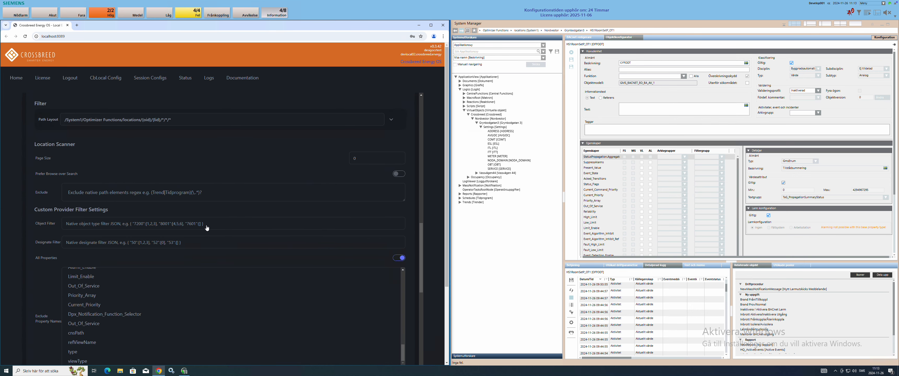
pyautogui.scroll(10, 207, 228)
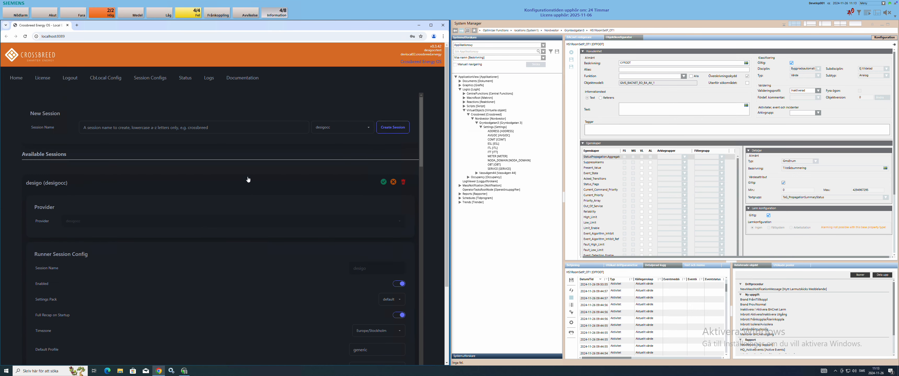
pyautogui.click(187, 81)
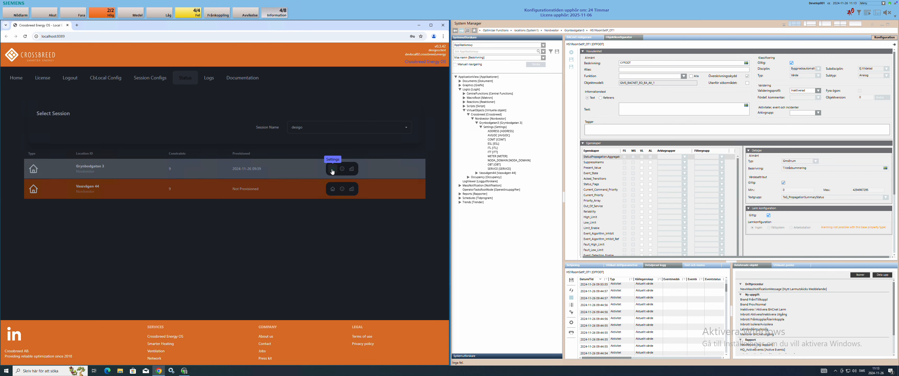
pyautogui.click(332, 170)
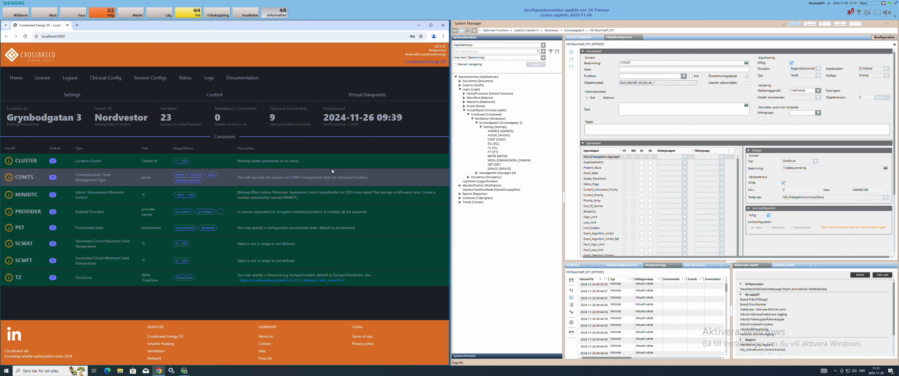
# Step: Expand Settings > ADDRESS in Virtual Datapoints; show System Manager's Optimizer Functions view
pyautogui.click(357, 97)
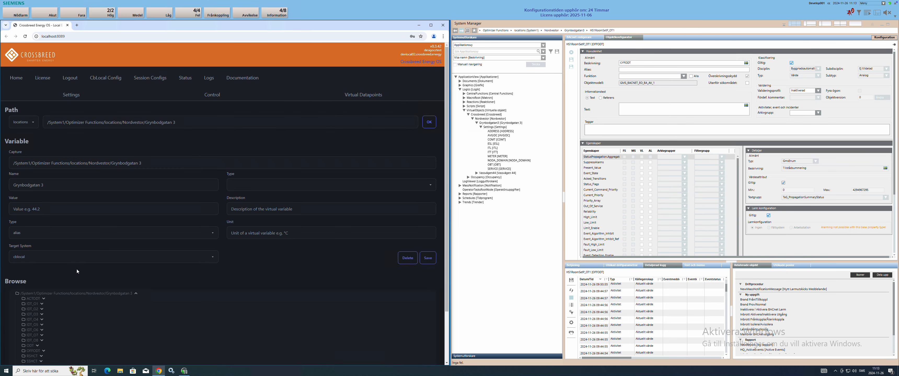
pyautogui.scroll(-3, 58, 280)
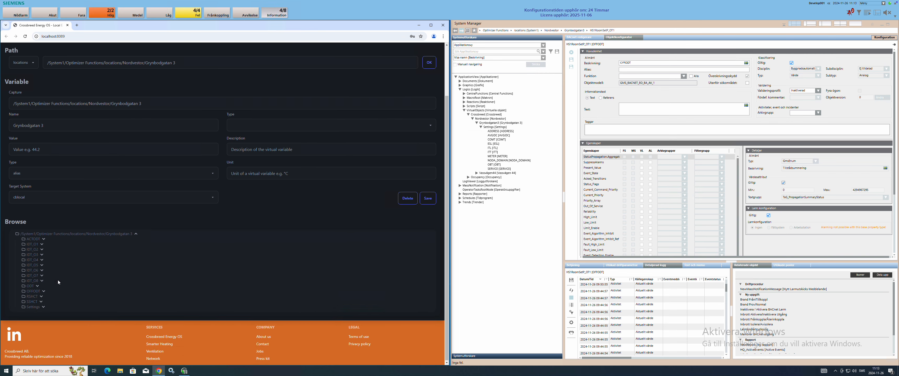
pyautogui.click(33, 306)
pyautogui.scroll(-1, 36, 297)
pyautogui.click(40, 272)
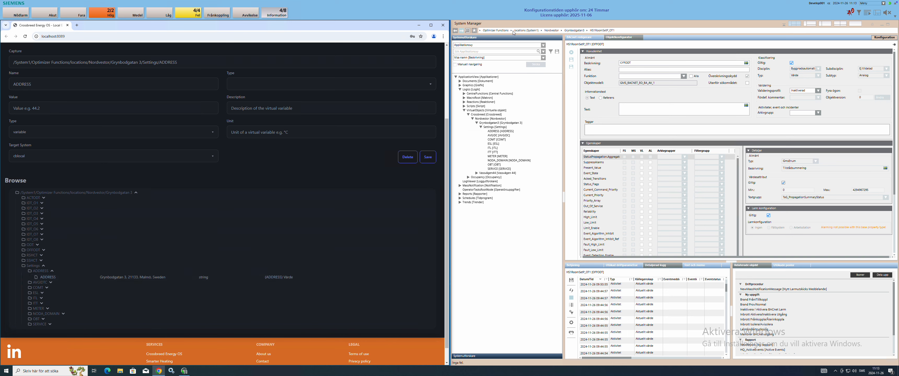
pyautogui.click(502, 46)
pyautogui.click(488, 66)
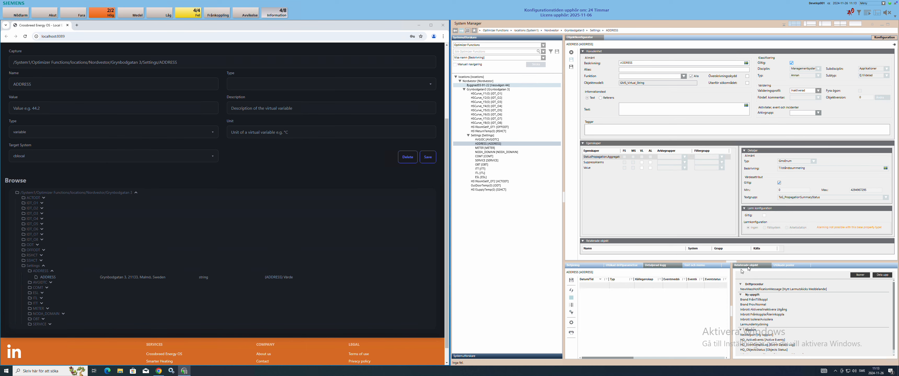
# Step: Show ADDRESS's value on the Betjäning tab, open its Ändra edit row, collapse Settings
pyautogui.click(583, 267)
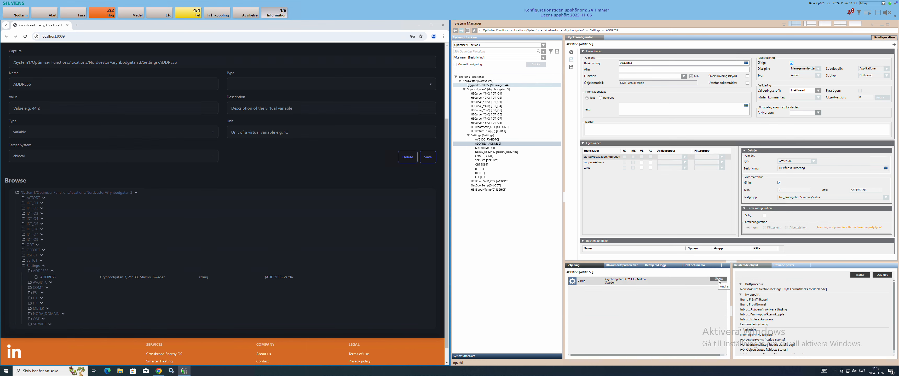
pyautogui.click(718, 280)
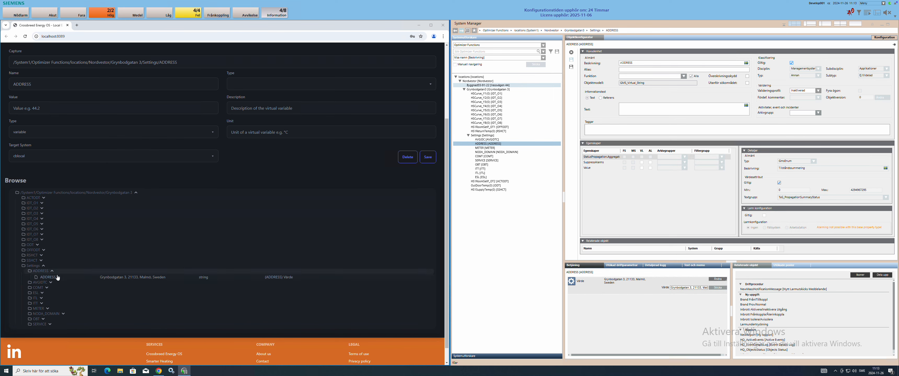
pyautogui.scroll(3, 176, 164)
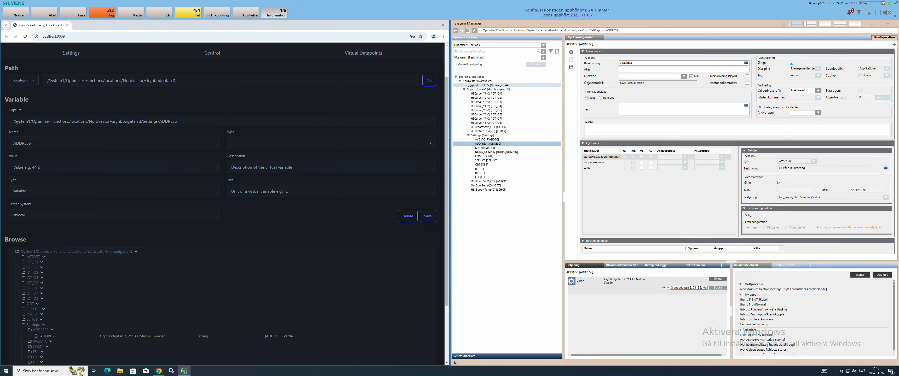
pyautogui.scroll(-2, 175, 164)
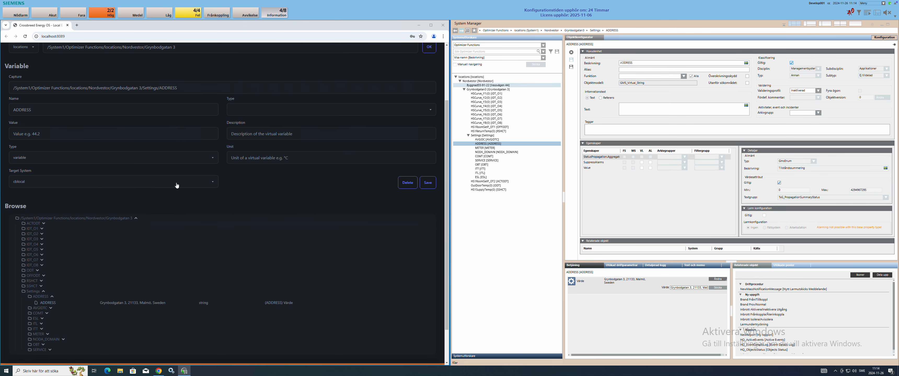
pyautogui.click(44, 292)
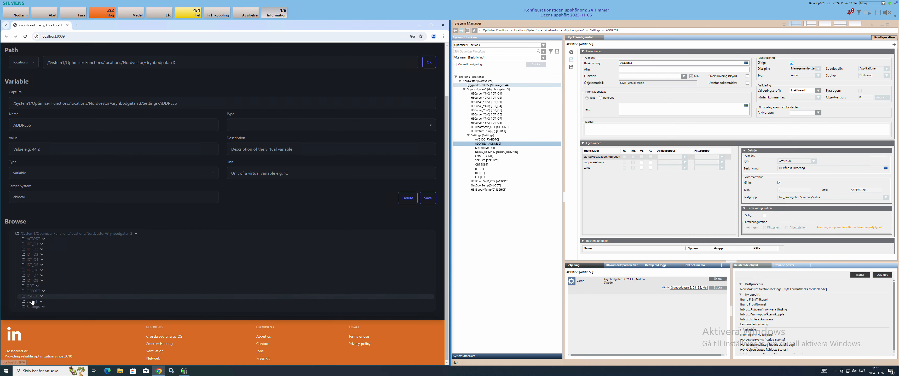
# Step: Select HSCurve_Y1, highlight its IDT_O1 description, and expand IDT_O1 in Crossbreed (22 °C)
pyautogui.click(484, 94)
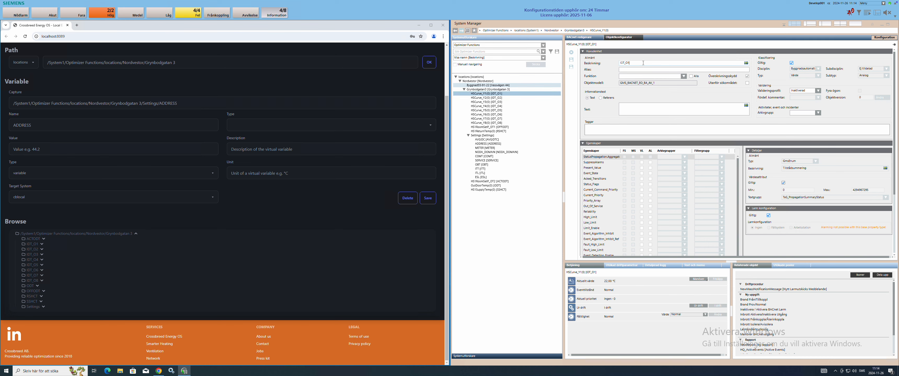
pyautogui.click(630, 63)
pyautogui.moveTo(631, 63); pyautogui.dragTo(619, 63)
pyautogui.click(34, 246)
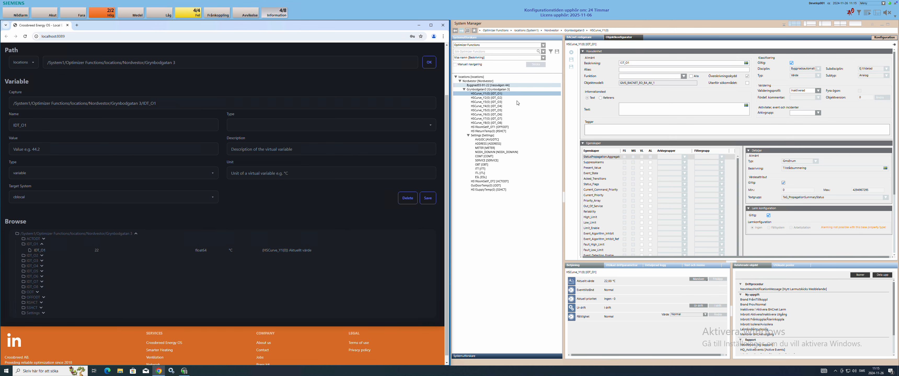
# Step: Scroll Crossbreed to the top and select SERVICE [SERVICE] in the System Manager tree
pyautogui.scroll(2, 265, 170)
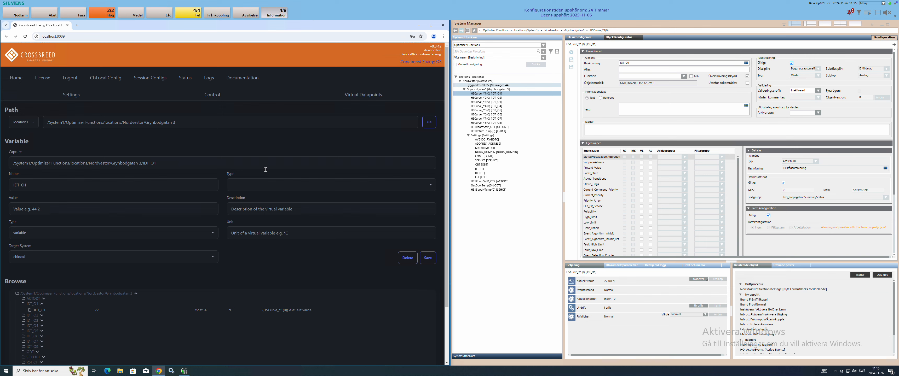
pyautogui.click(494, 160)
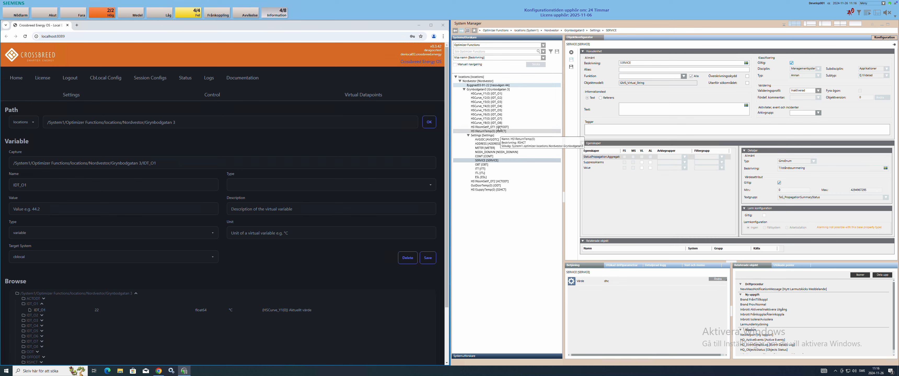
# Step: Prefix HSCurve_Y8's Beskrivning with 'CESOS', discard the edit unsaved, then open the COMT object (120,00)
pyautogui.click(497, 125)
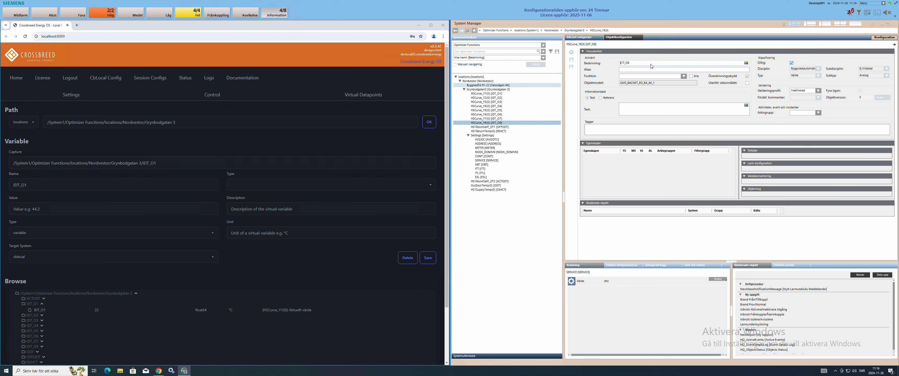
pyautogui.write('CESOS')
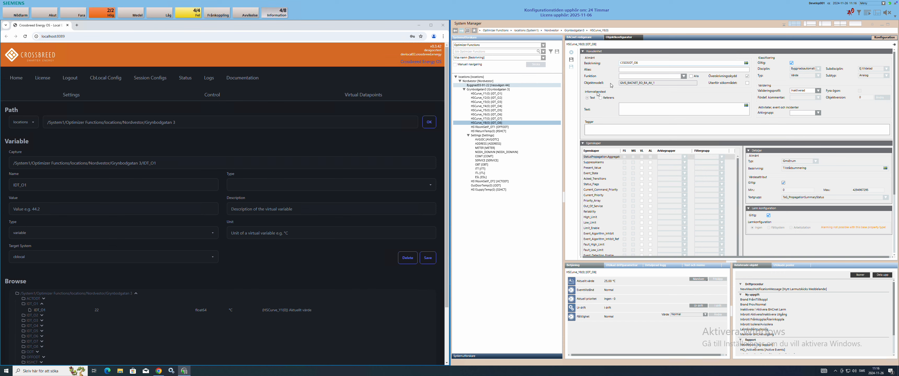
pyautogui.click(487, 140)
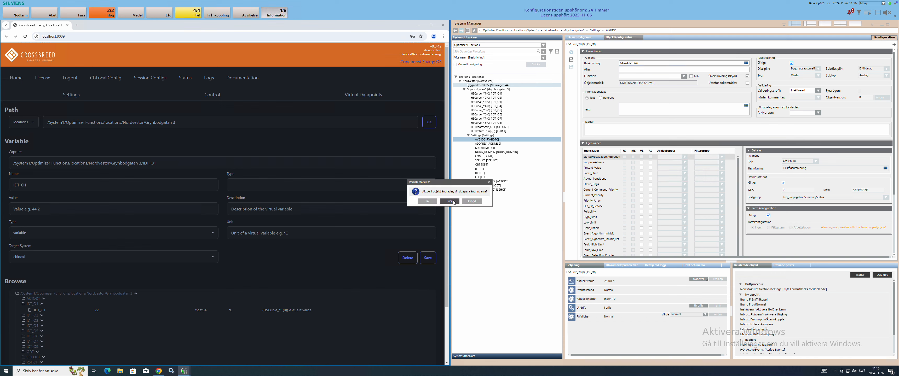
pyautogui.click(454, 202)
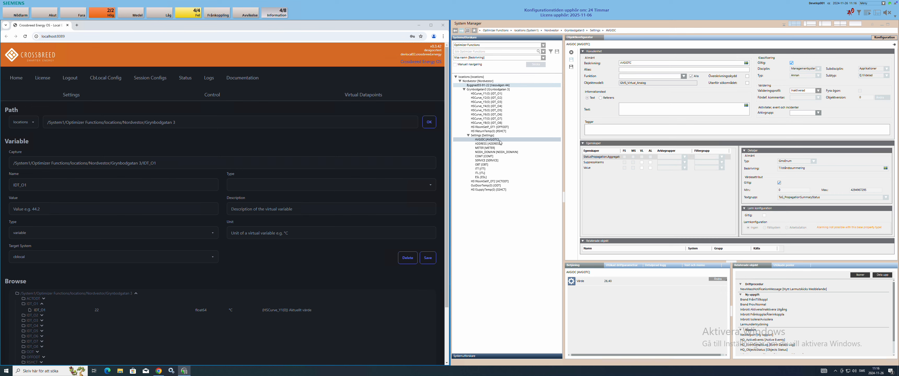
pyautogui.click(493, 158)
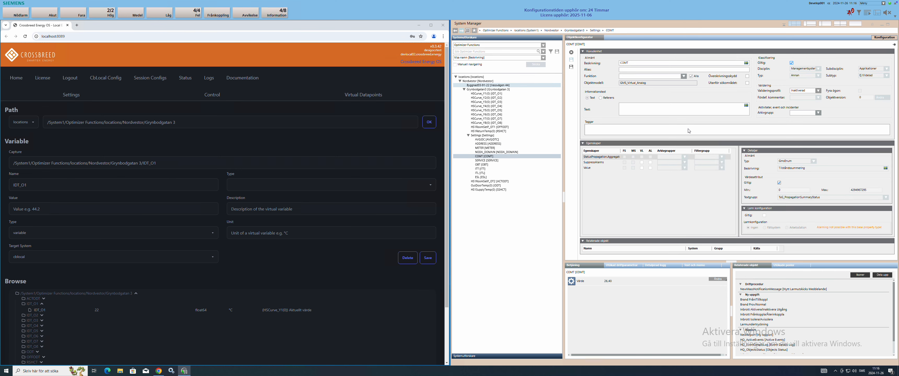